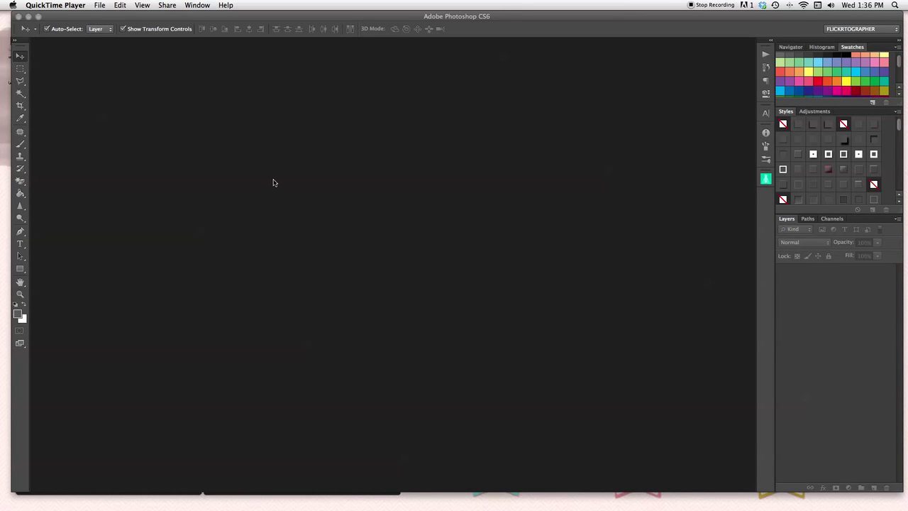
Step: Play the 'Place Photo Template | Diptych LEFT Wide Panel 1000x472' action to build the template
left_click(767, 57)
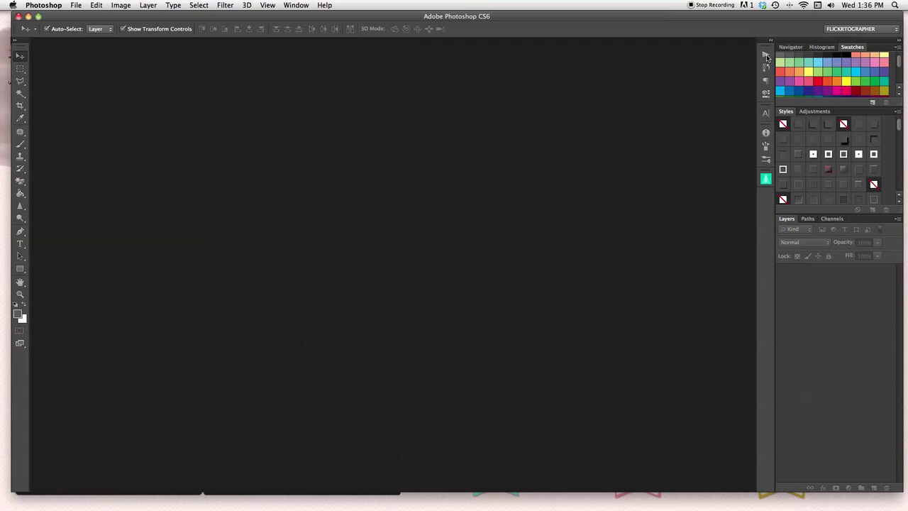
left_click(766, 55)
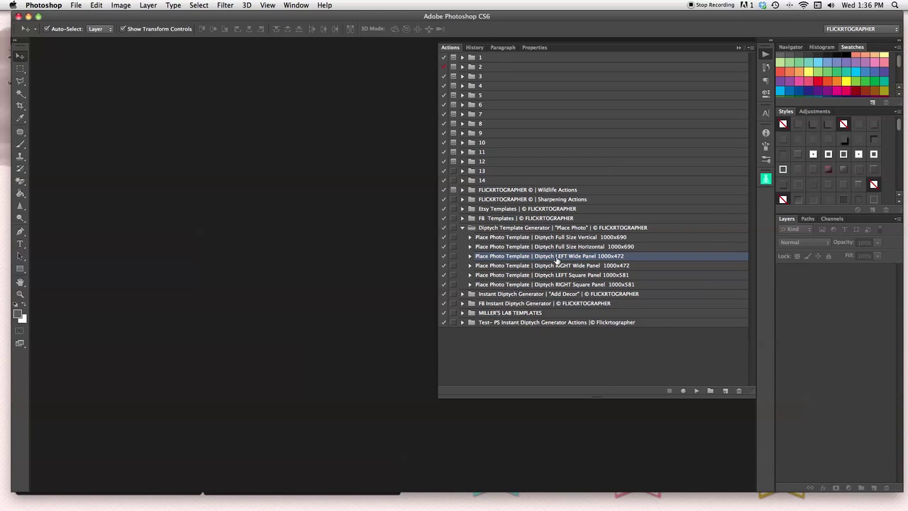
left_click(696, 391)
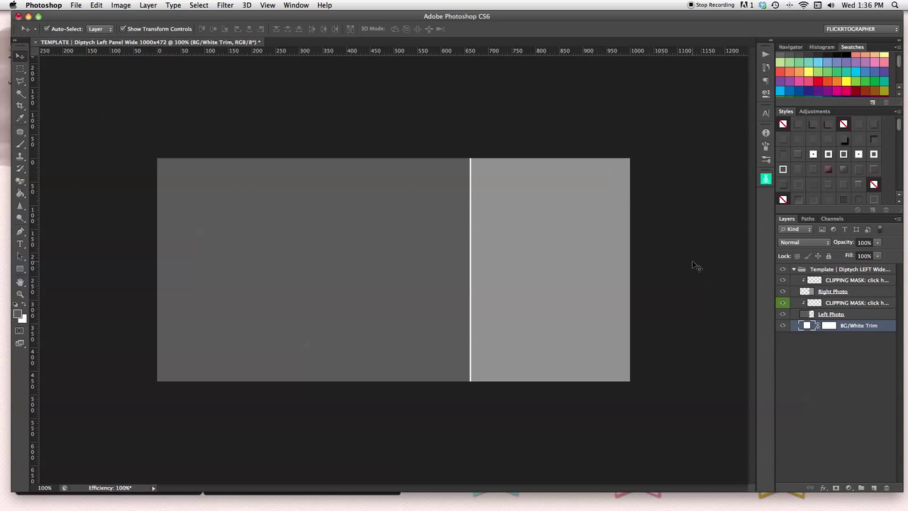
Step: Expand the Template group and select the CLIPPING MASK layer above Left Photo
left_click(794, 270)
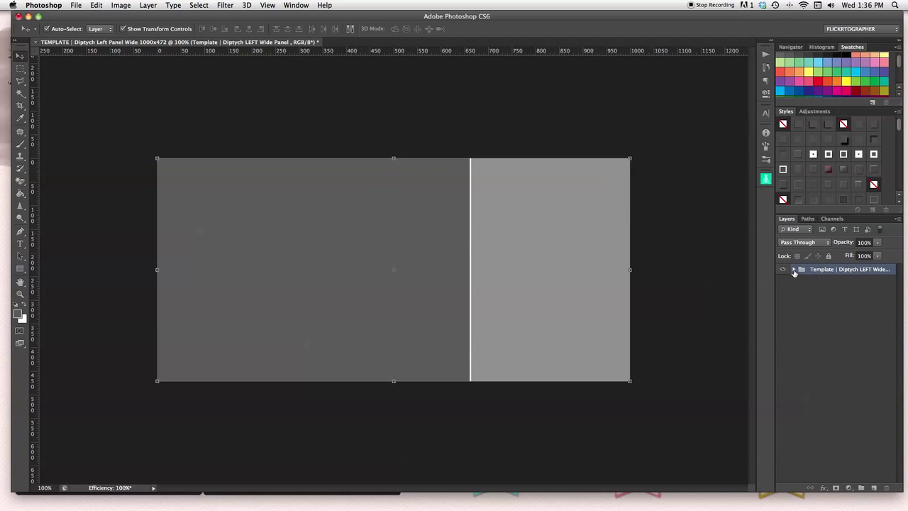
left_click(794, 269)
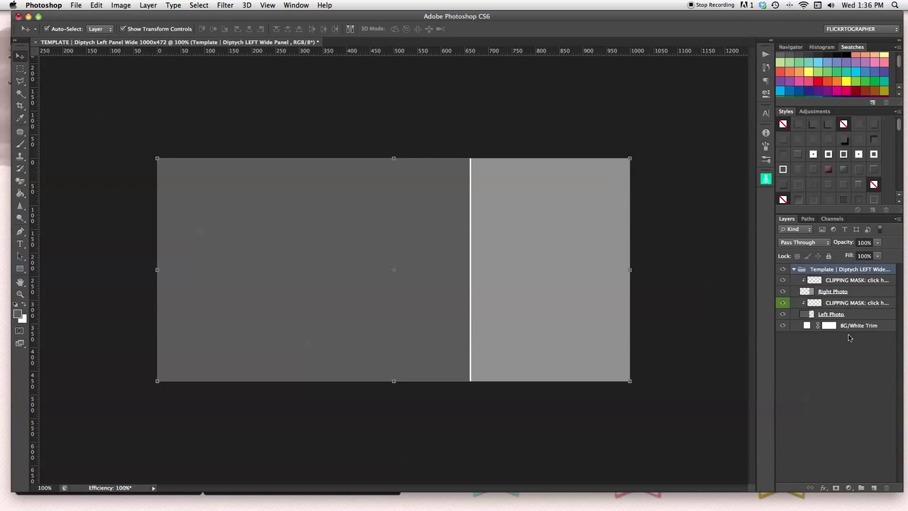
left_click(839, 307)
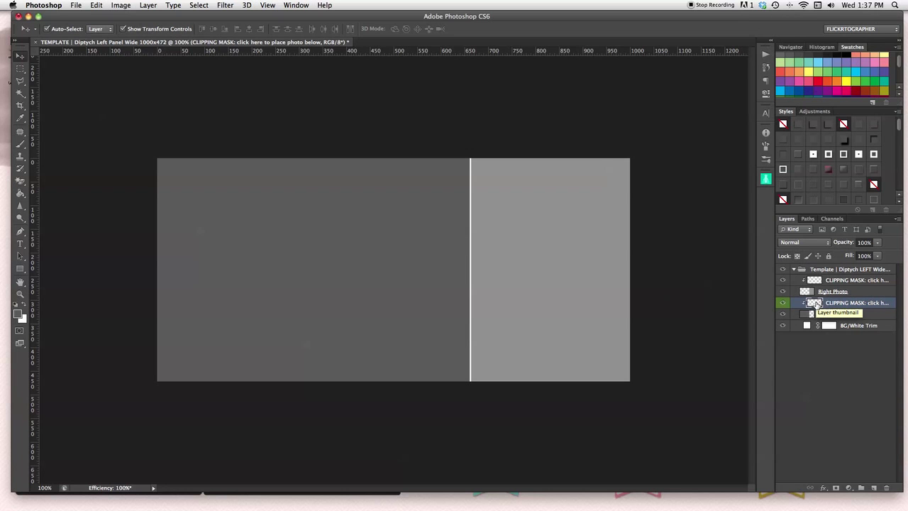
Step: Place CJB_8705-Edit.jpg from the Desktop onto the left photo's clipping-mask layer
left_click(75, 6)
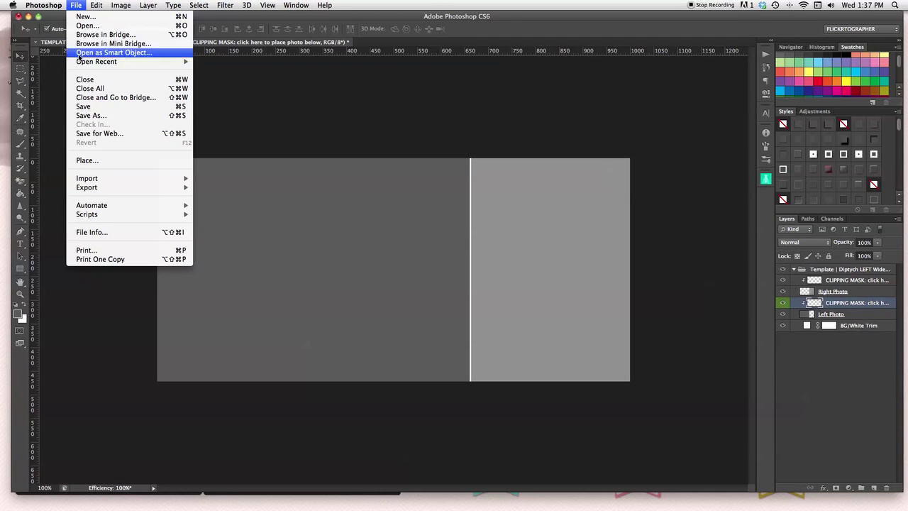
left_click(83, 161)
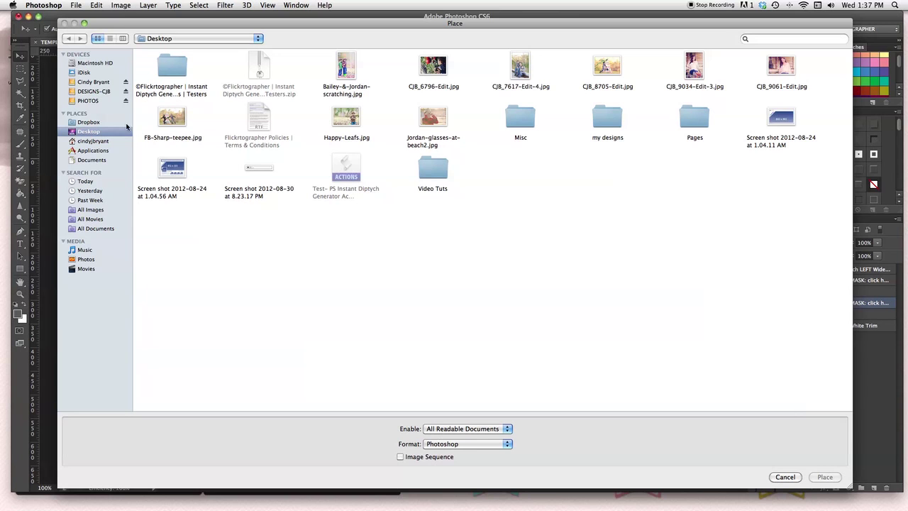
left_click(605, 65)
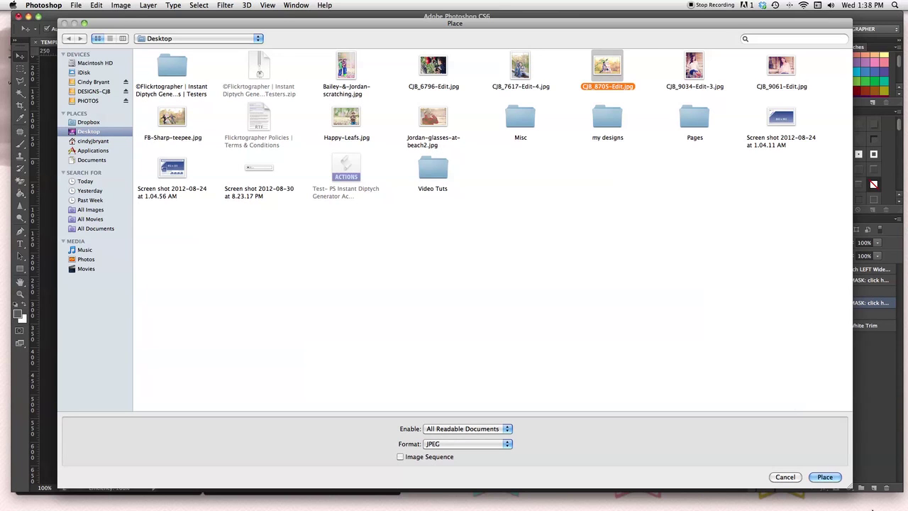
left_click(826, 477)
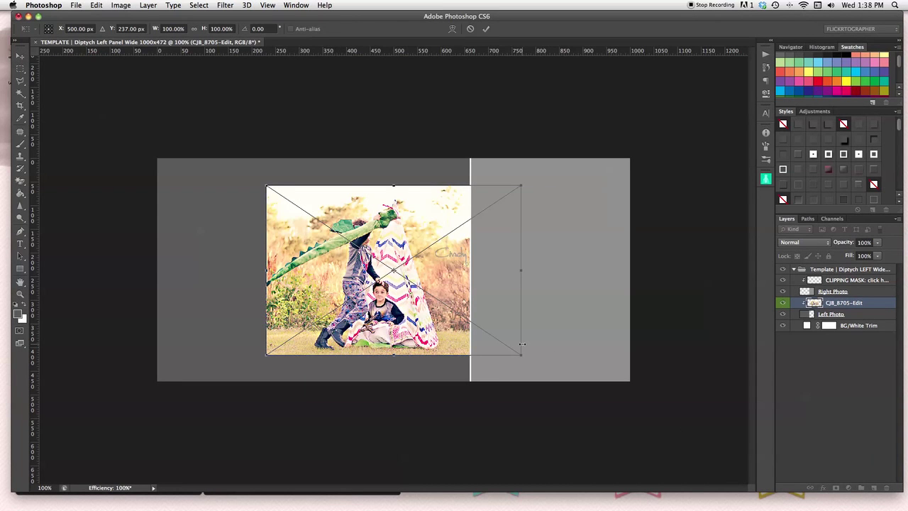
Step: Shift CJB_8705-Edit left, scale it to about 138.7% to fill the left panel, and commit
left_click_drag(467, 280, 373, 287)
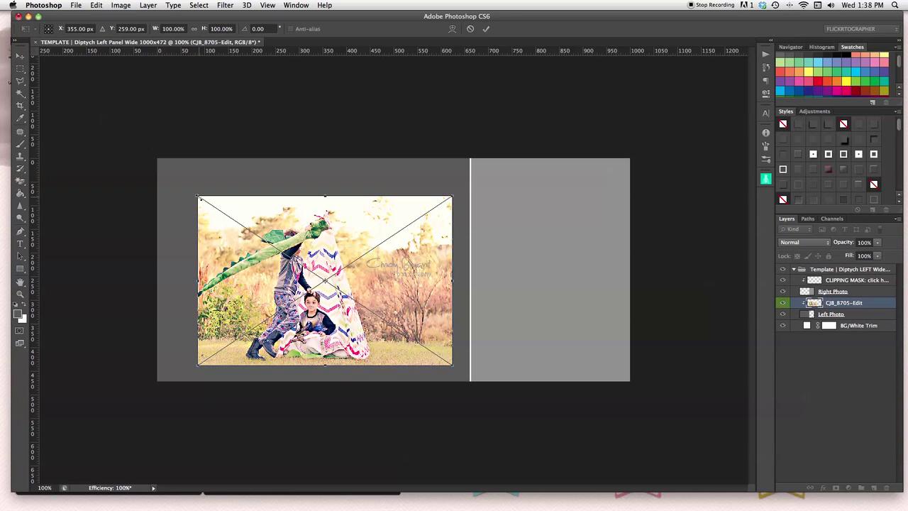
left_click_drag(198, 196, 252, 226)
left_click_drag(330, 273, 347, 242)
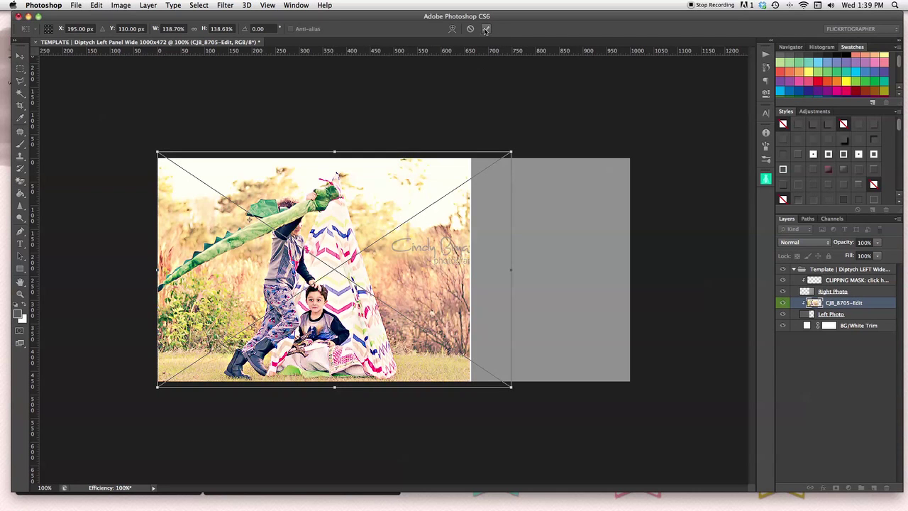
left_click(485, 30)
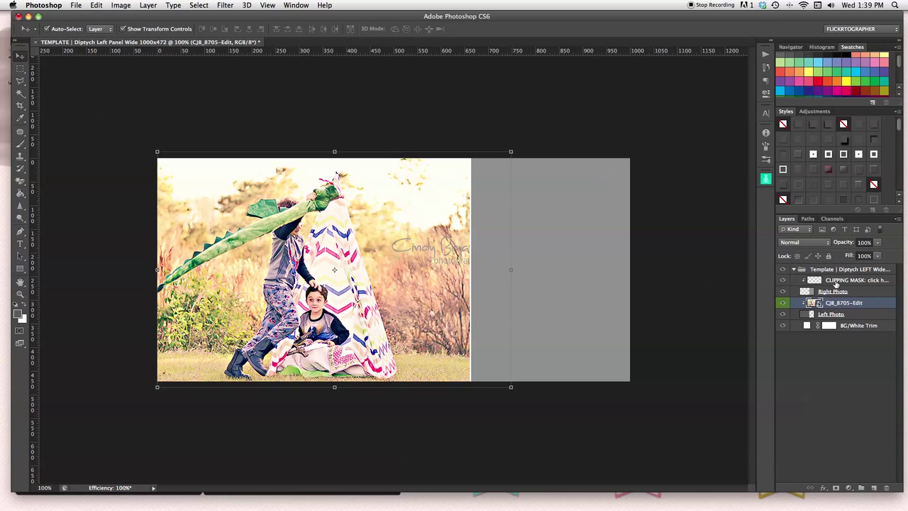
Step: Select the CLIPPING MASK layer above Right Photo and place Happy-Leafs.jpg into it
left_click(835, 290)
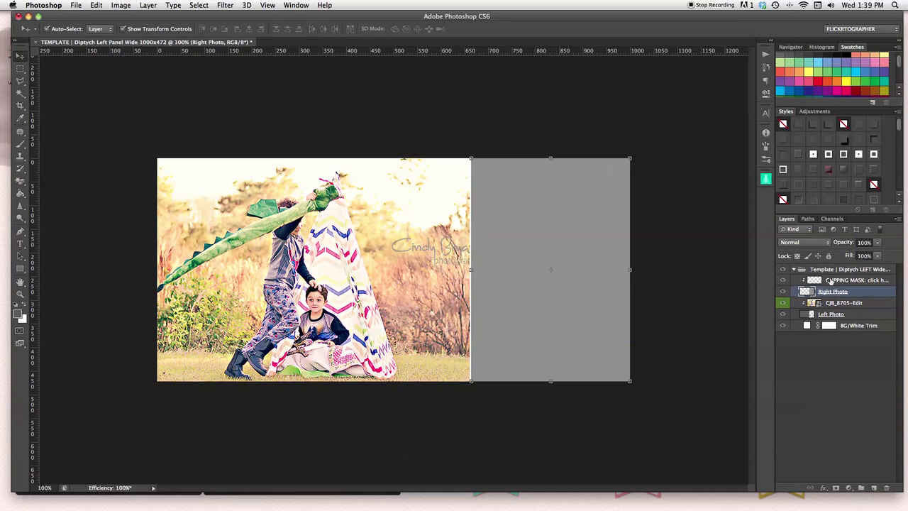
left_click(830, 281)
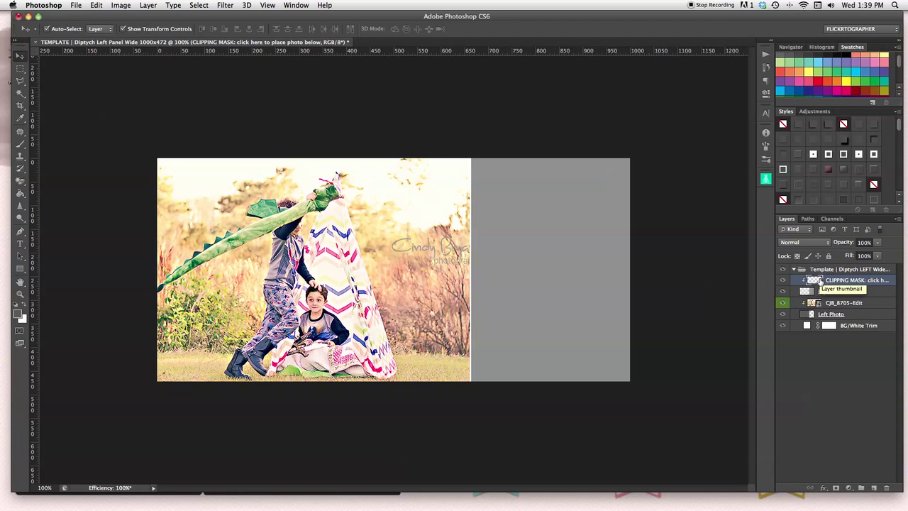
left_click(78, 6)
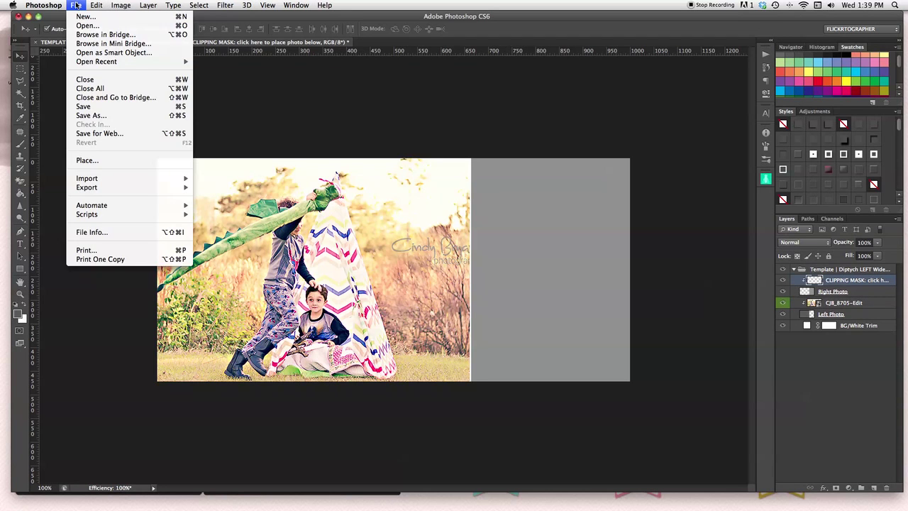
left_click(92, 164)
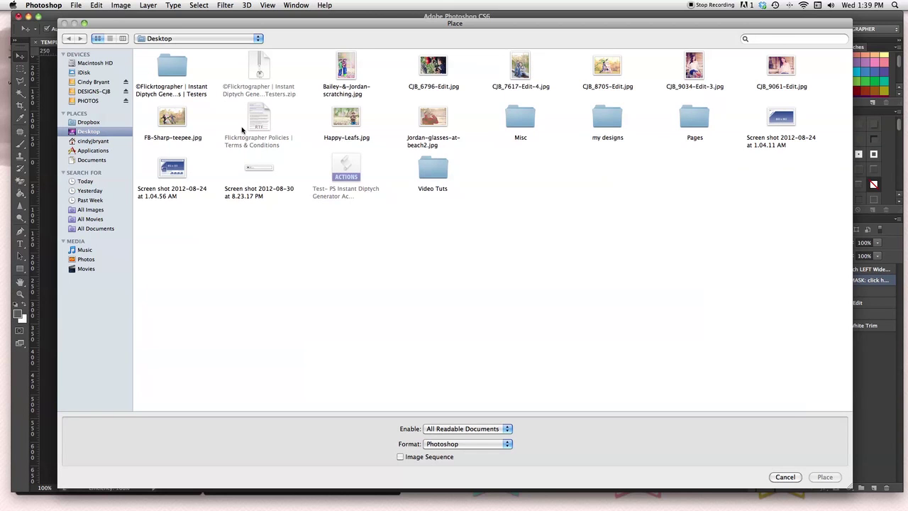
left_click(354, 117)
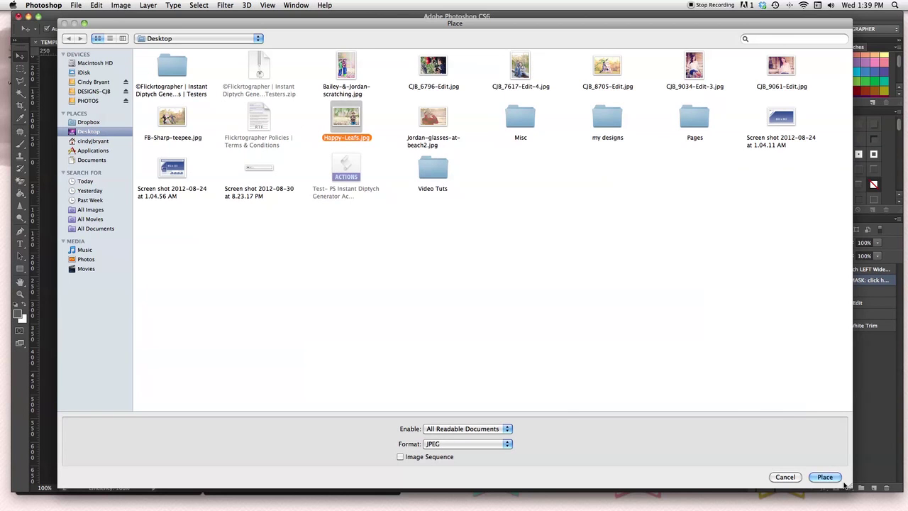
left_click(834, 480)
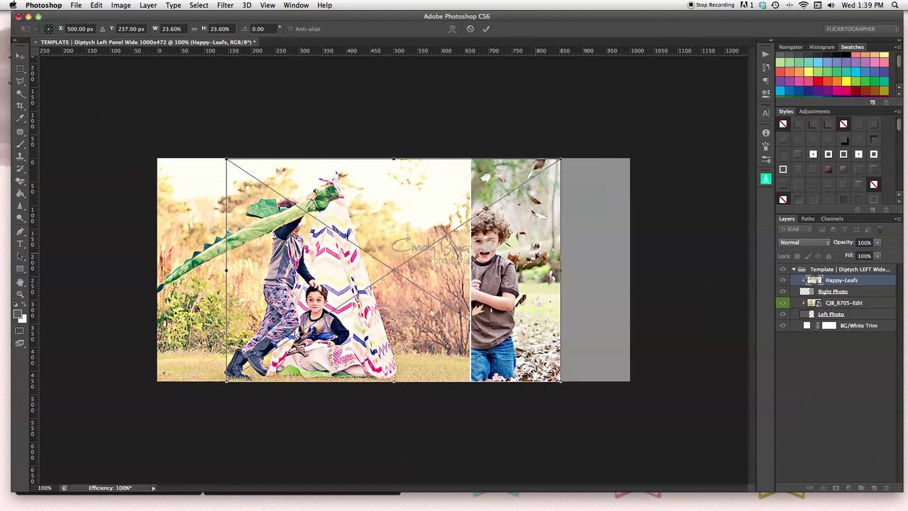
Step: Shift Happy-Leafs, scale it to 27.67% to fill the right panel, and commit the transform
left_click_drag(537, 256, 602, 257)
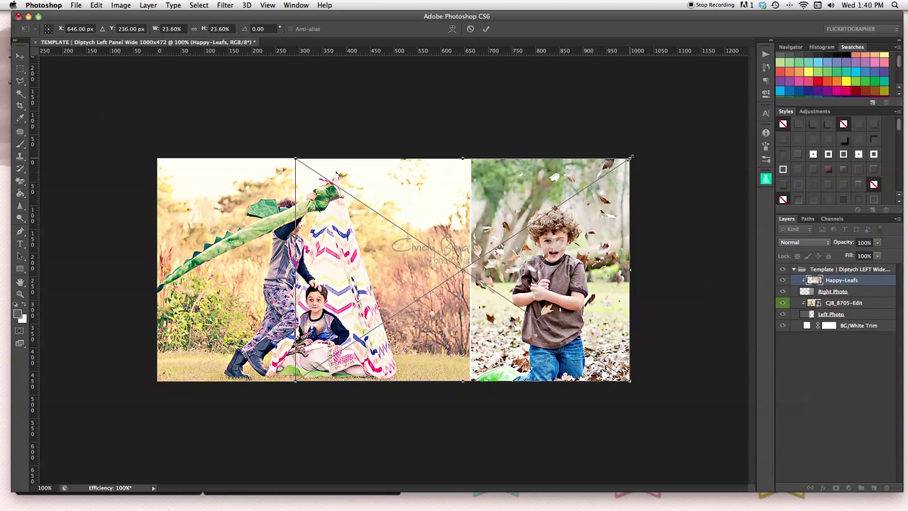
left_click_drag(630, 158, 660, 138)
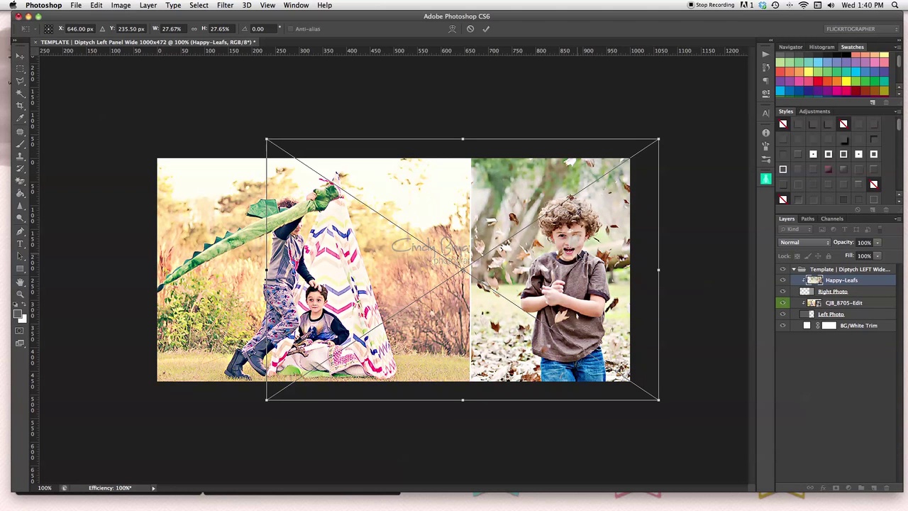
left_click_drag(581, 258, 578, 245)
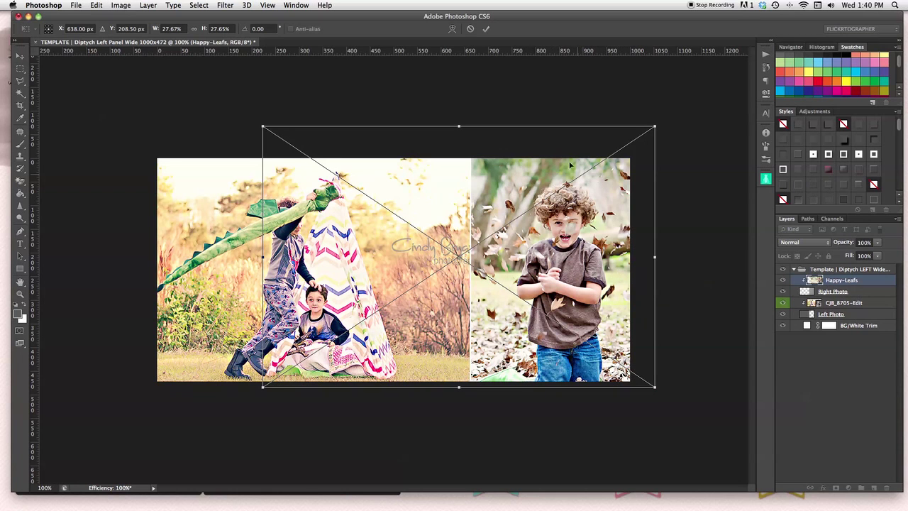
left_click(486, 29)
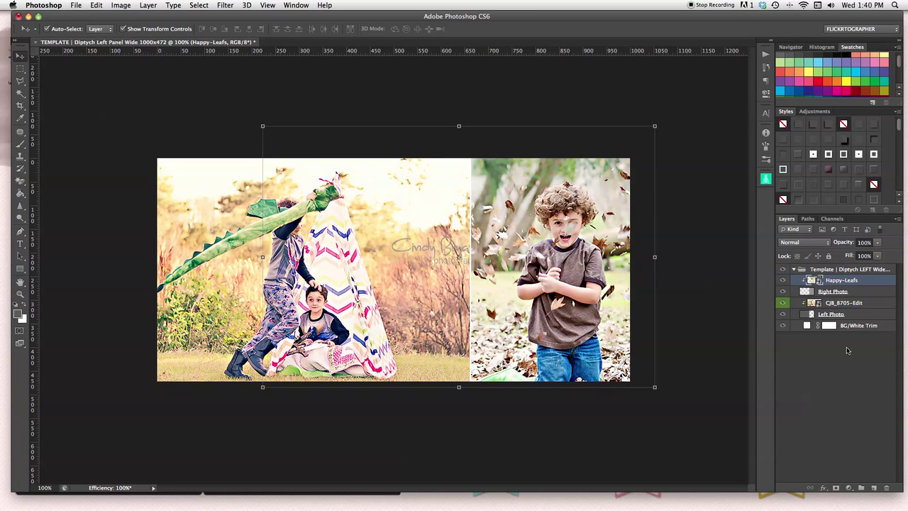
Step: Select the Template group and apply Layer > Flatten Image to merge everything into Background
left_click(795, 270)
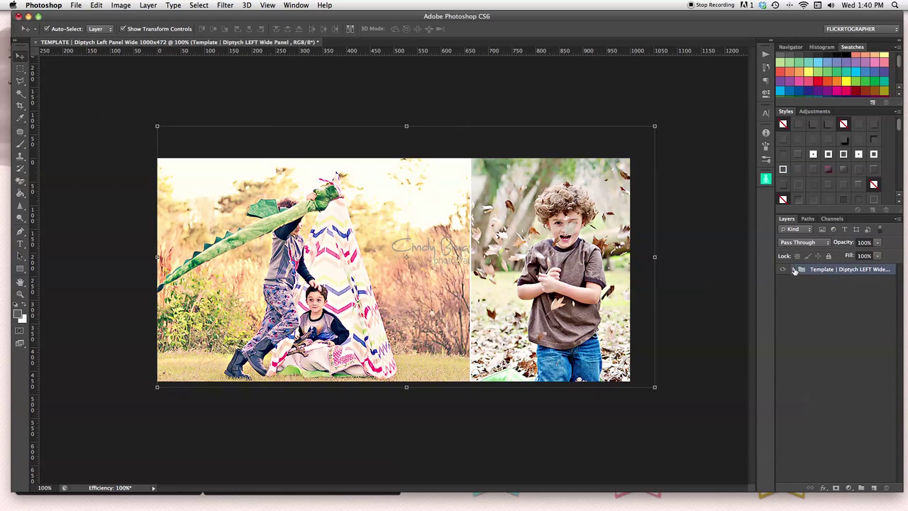
left_click(148, 5)
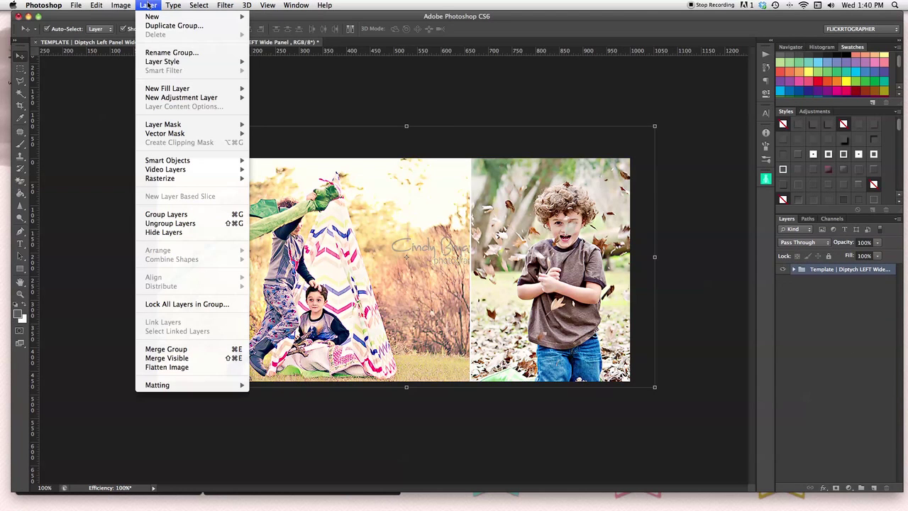
left_click(164, 368)
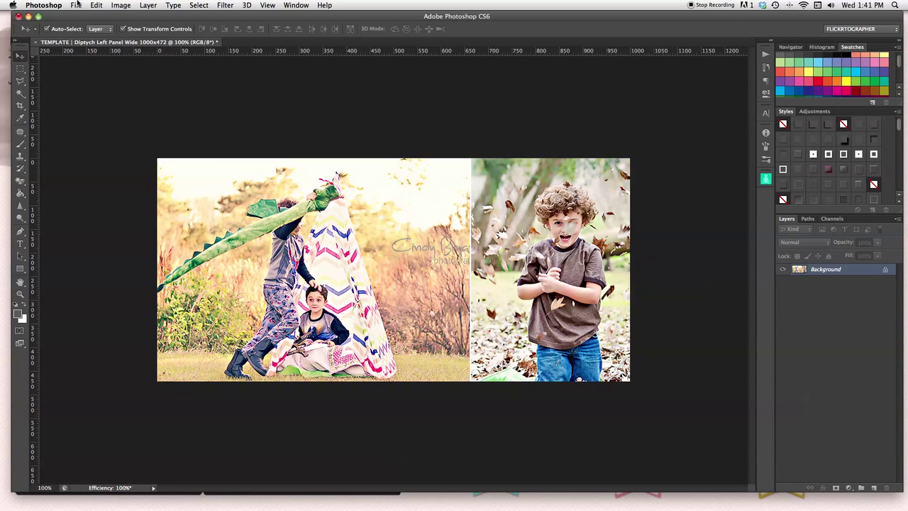
left_click(78, 5)
left_click(362, 4)
left_click(118, 6)
left_click(139, 90)
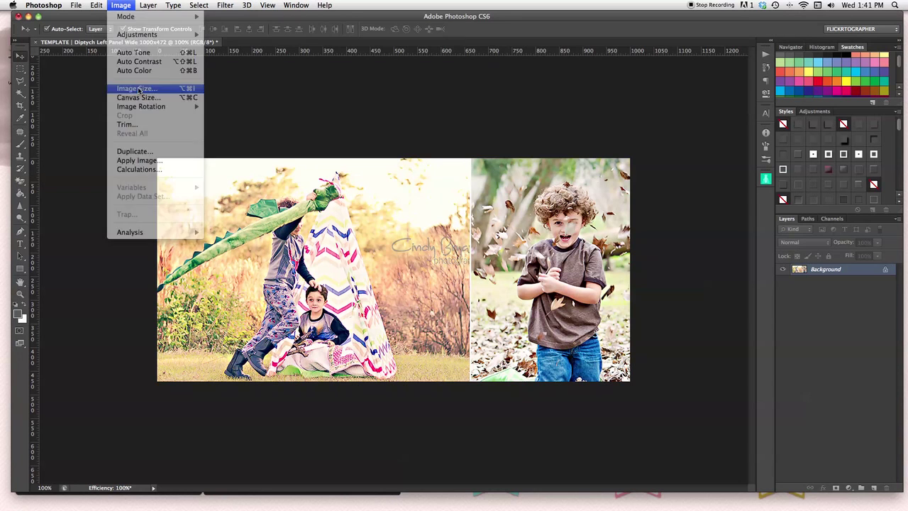
left_click(626, 103)
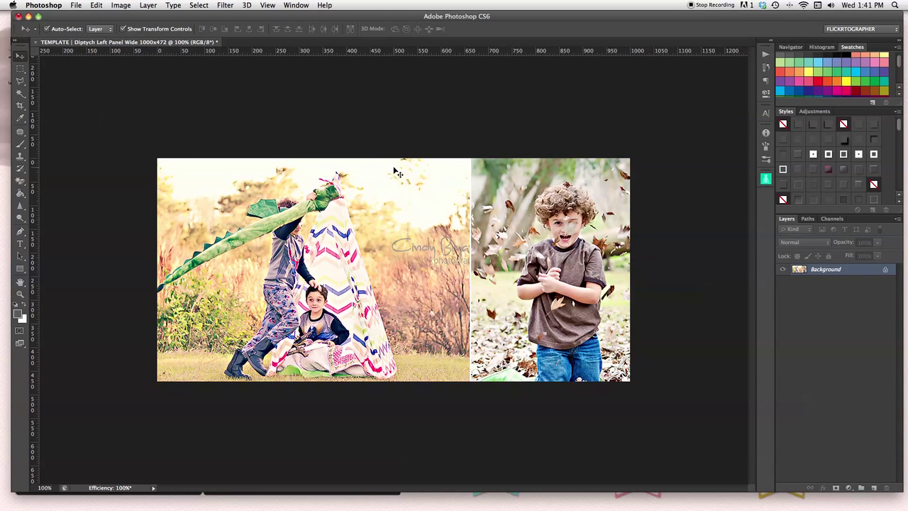